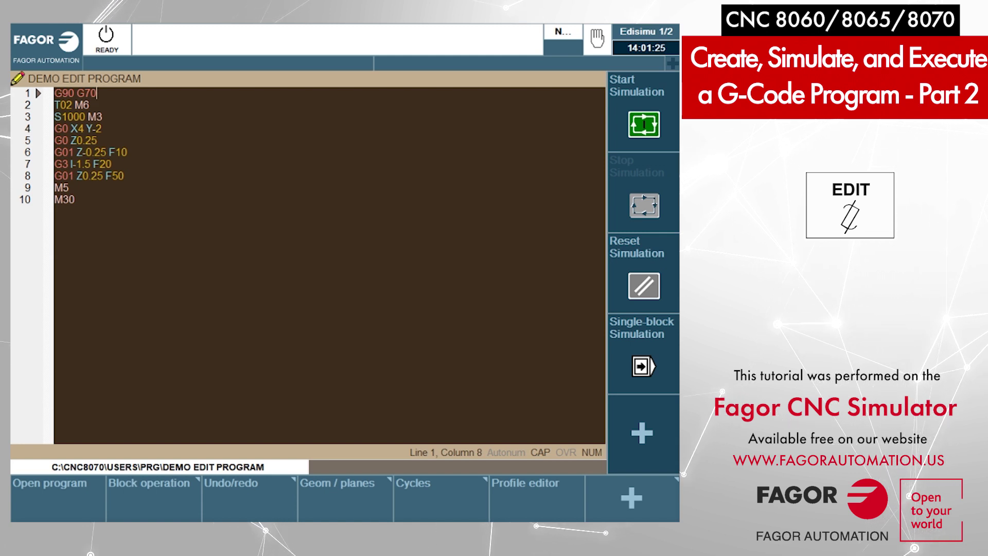
# Switch to the Edisimu 2/2 simulation page, run the demo program, and tilt the view down onto the block.
pyautogui.press('F2')
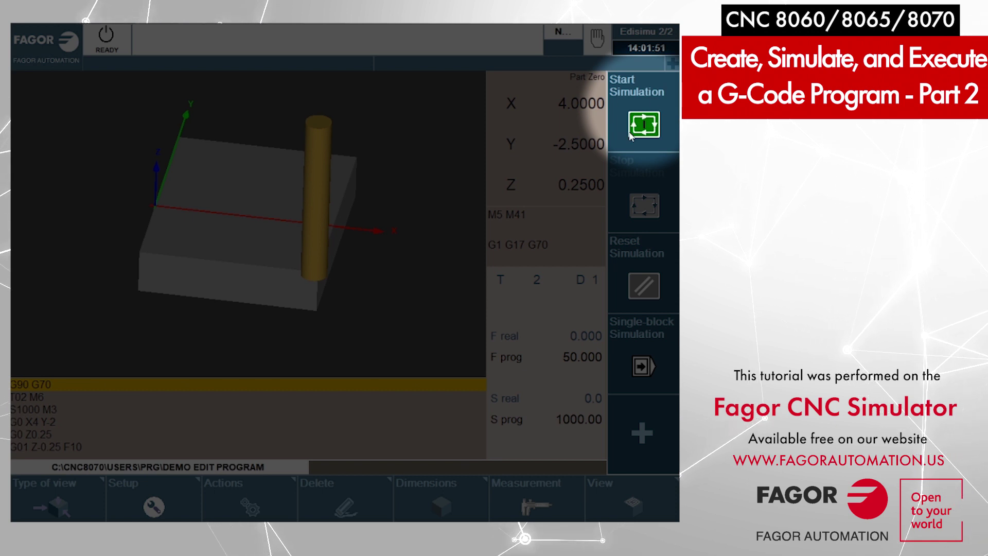
pyautogui.click(644, 123)
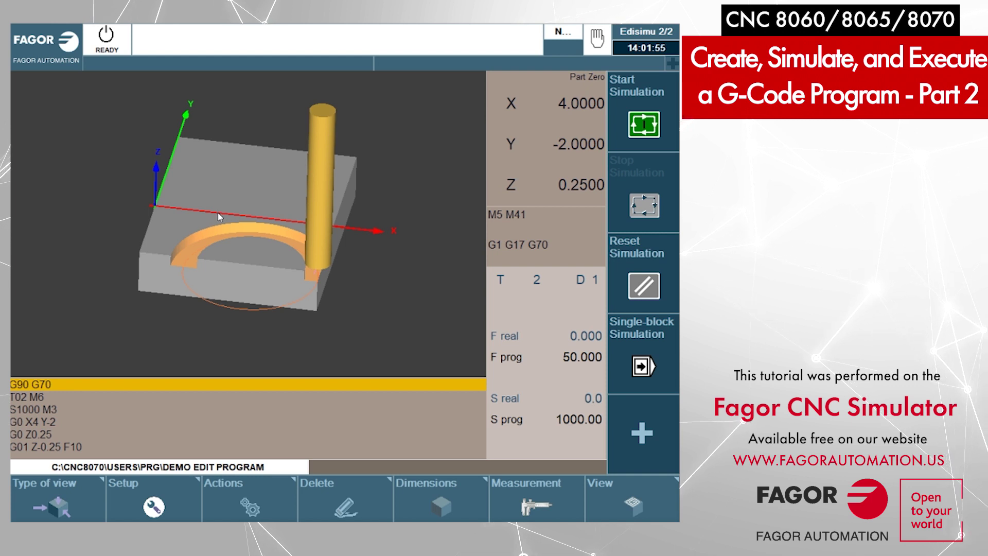
pyautogui.moveTo(218, 212)
pyautogui.mouseDown()
pyautogui.moveTo(208, 231)
pyautogui.moveTo(226, 228)
pyautogui.moveTo(218, 214)
pyautogui.moveTo(219, 226)
pyautogui.mouseUp()
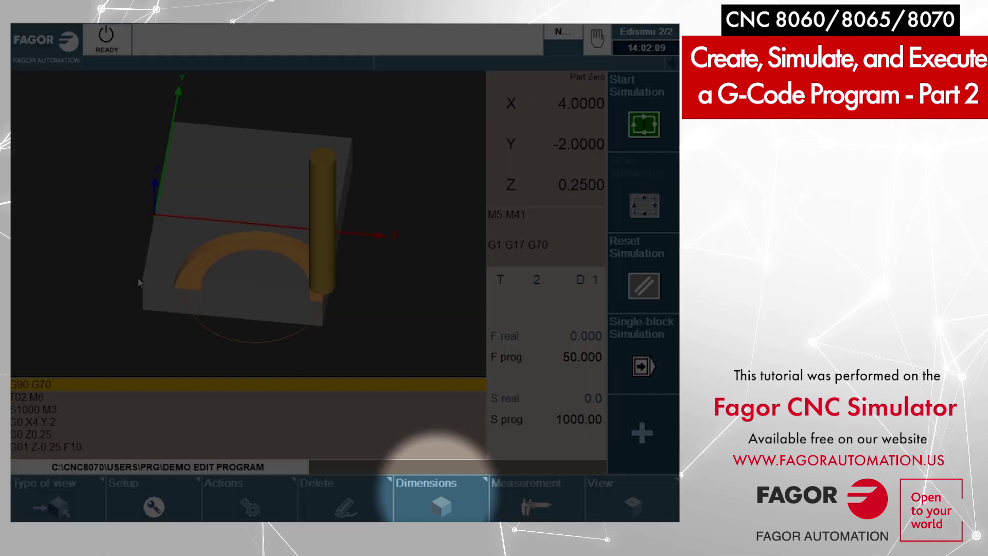
# Size the stock automatically to the program, rerun the simulation, and tilt the view to inspect the groove.
pyautogui.click(434, 495)
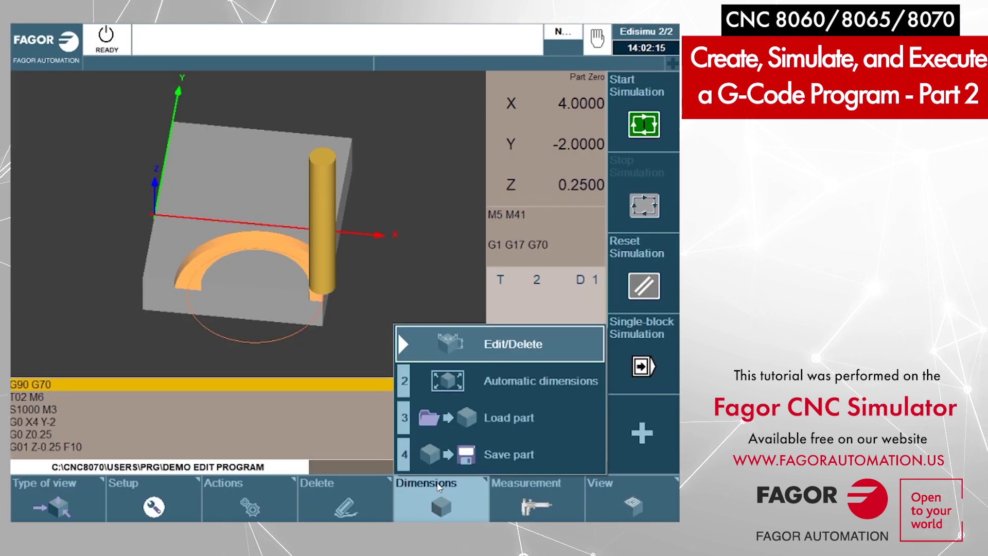
pyautogui.click(505, 383)
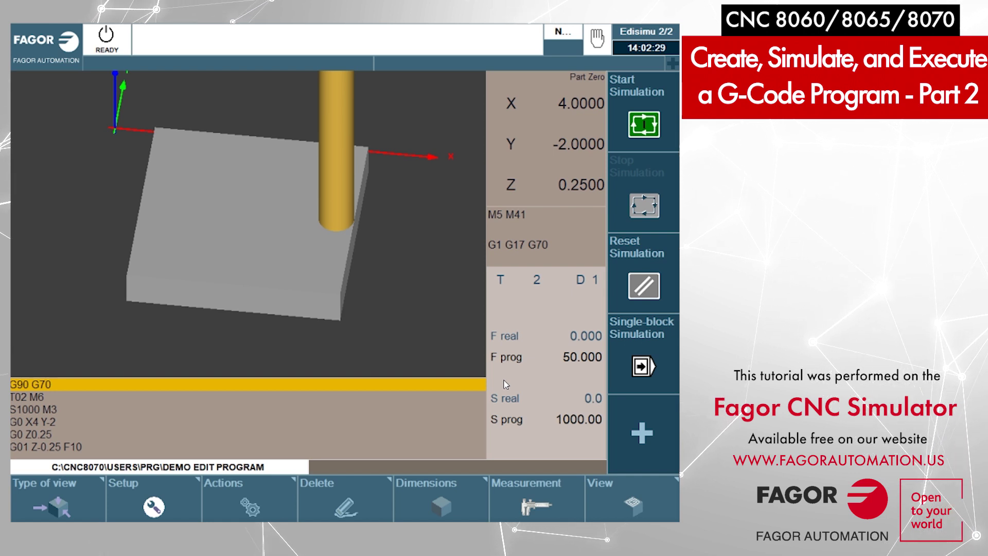
pyautogui.click(659, 106)
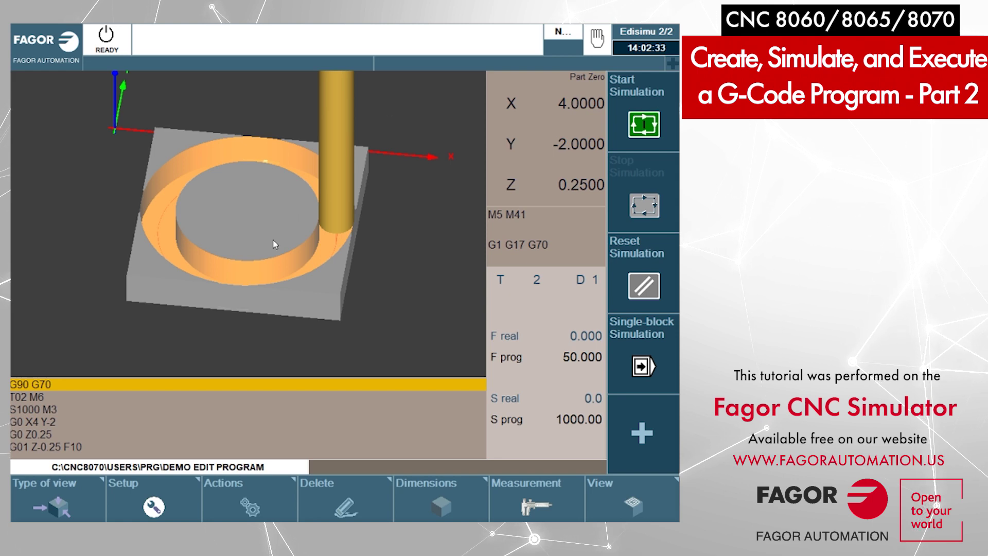
pyautogui.moveTo(272, 240)
pyautogui.mouseDown()
pyautogui.moveTo(278, 256)
pyautogui.moveTo(264, 272)
pyautogui.moveTo(273, 249)
pyautogui.mouseUp()
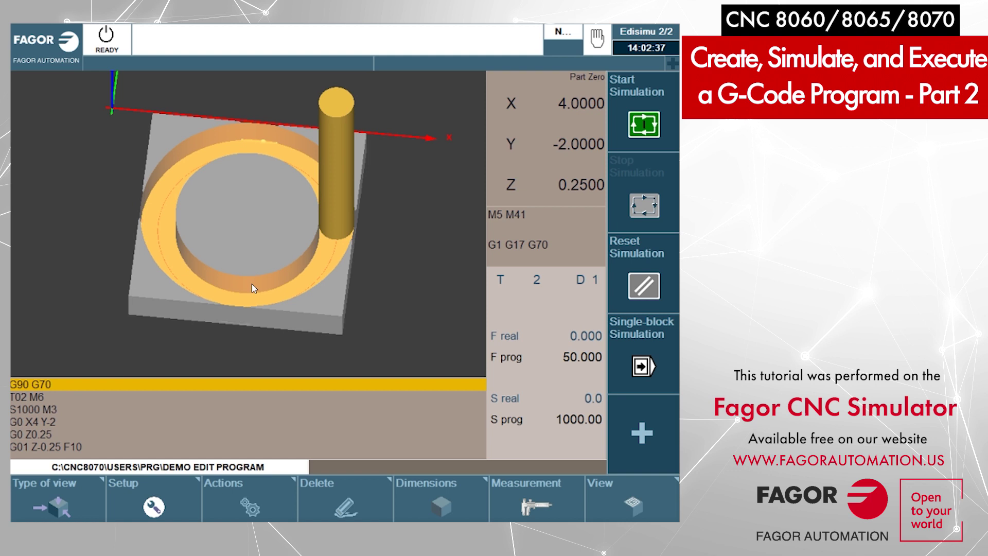
pyautogui.moveTo(253, 286)
pyautogui.mouseDown()
pyautogui.moveTo(253, 272)
pyautogui.moveTo(251, 282)
pyautogui.mouseUp()
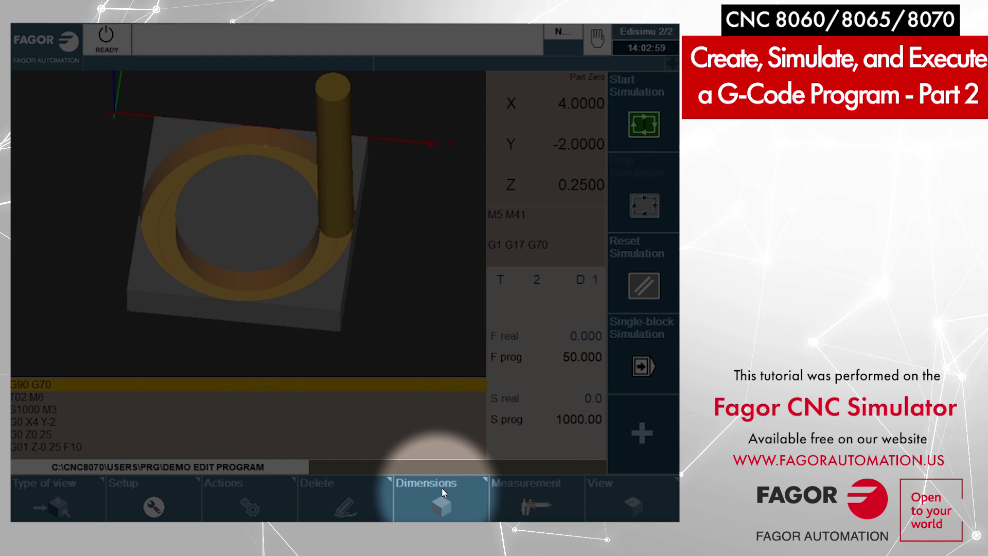
# Open the Edit part dialog for stock part 1 and select its X Min field.
pyautogui.click(442, 489)
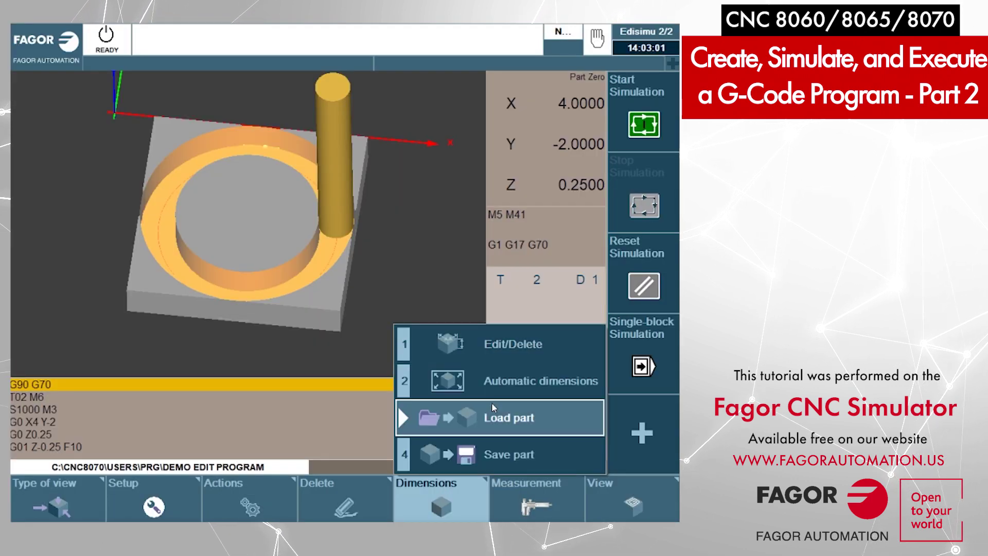
pyautogui.click(531, 347)
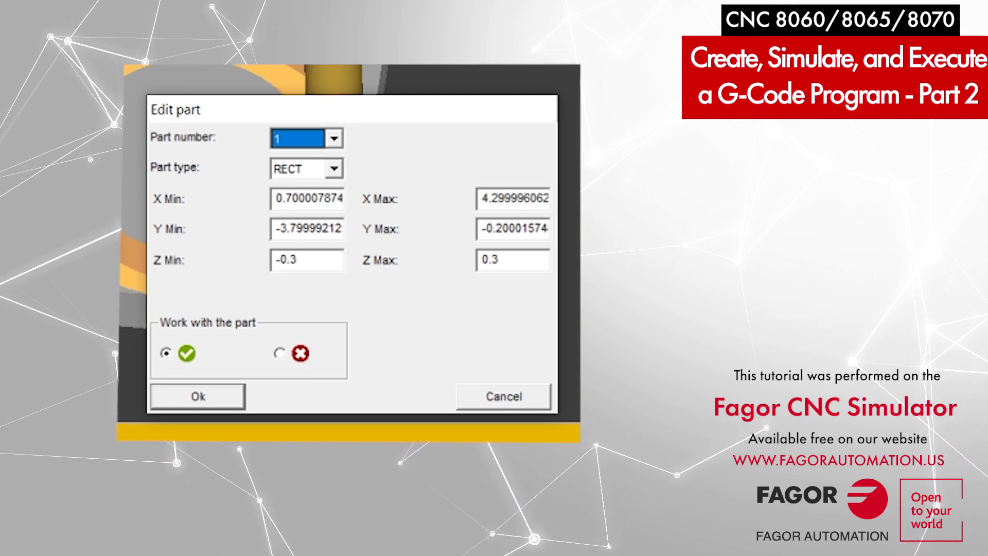
pyautogui.click(297, 168)
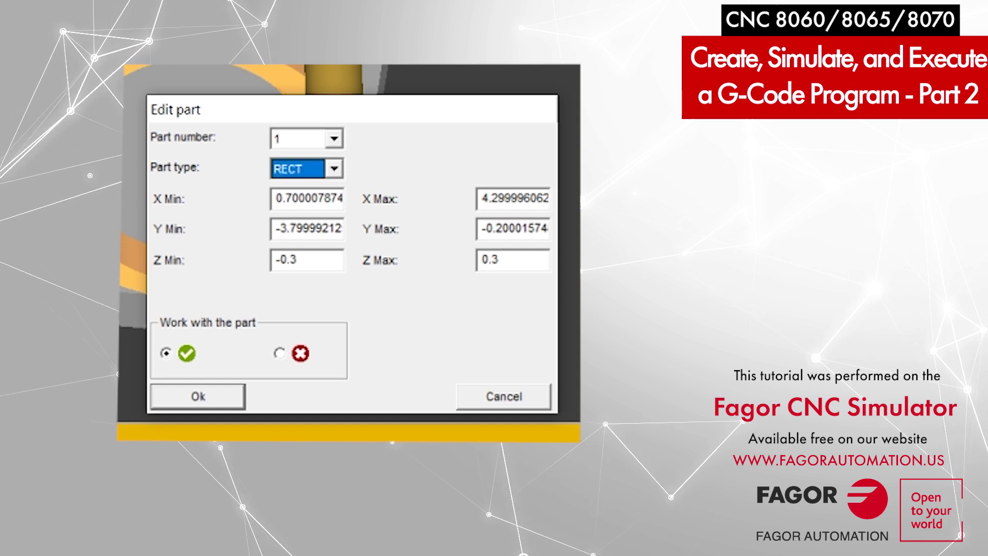
pyautogui.click(307, 199)
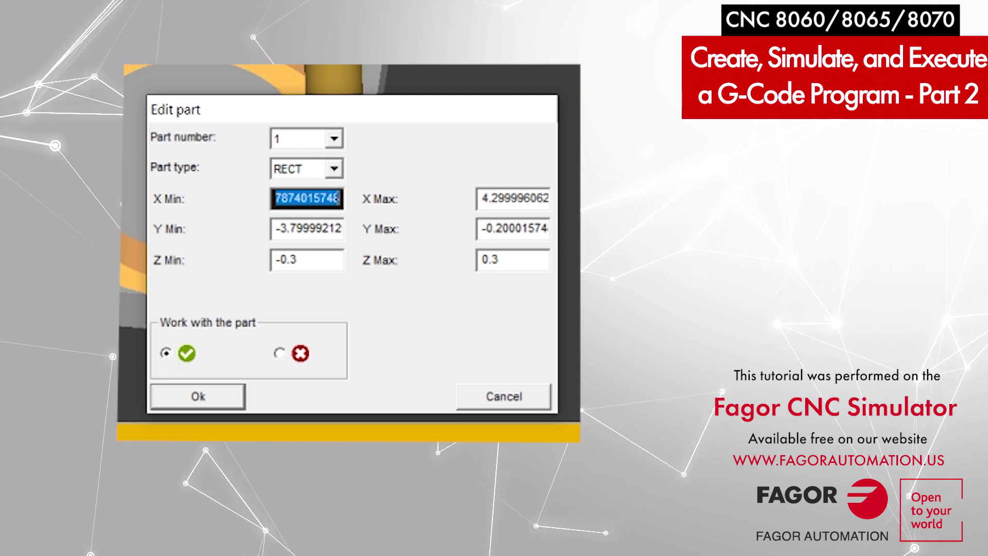
# Define the RECT stock as X 0 to 5, Y -4 to 0, Z -1 to 0 and confirm.
pyautogui.write('0')
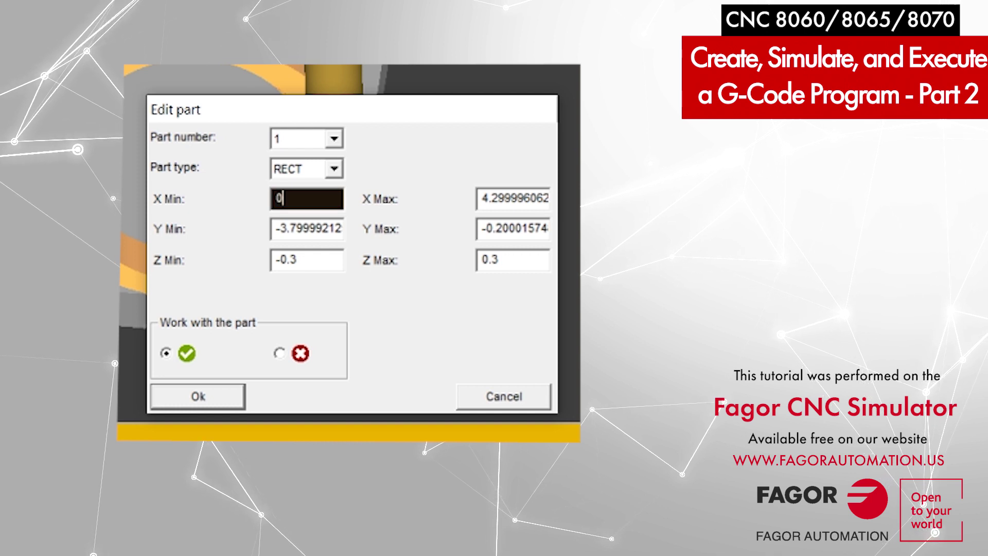
pyautogui.press('Tab')
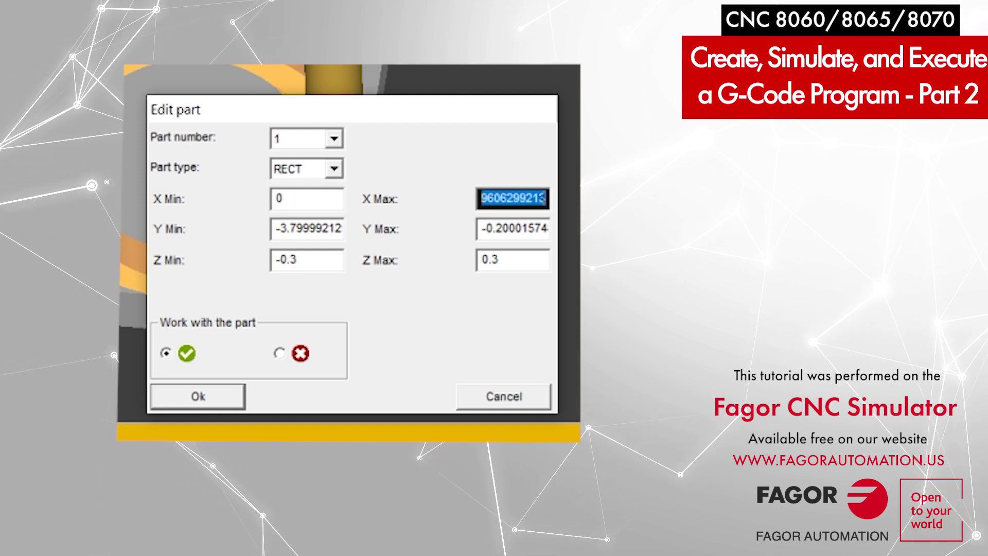
pyautogui.write('5')
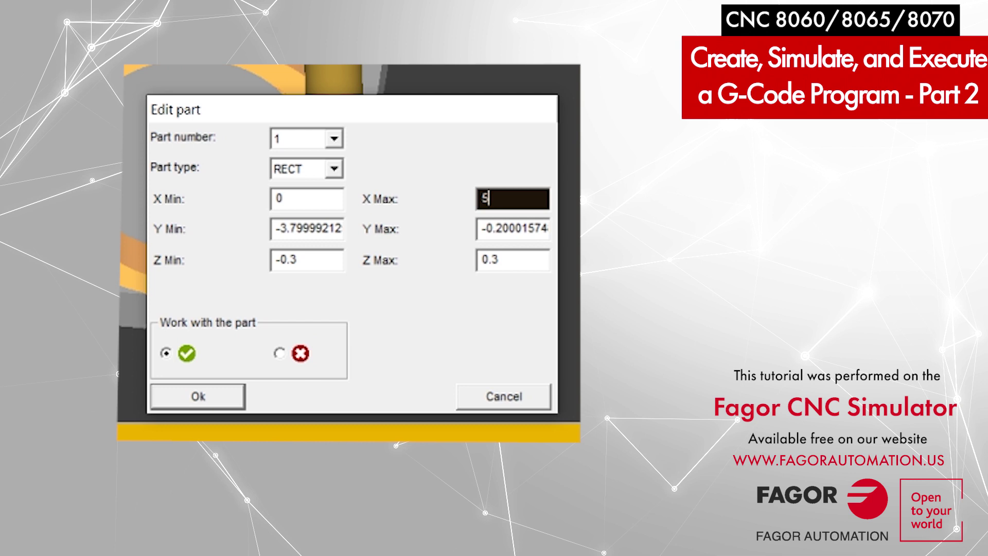
pyautogui.press('Tab')
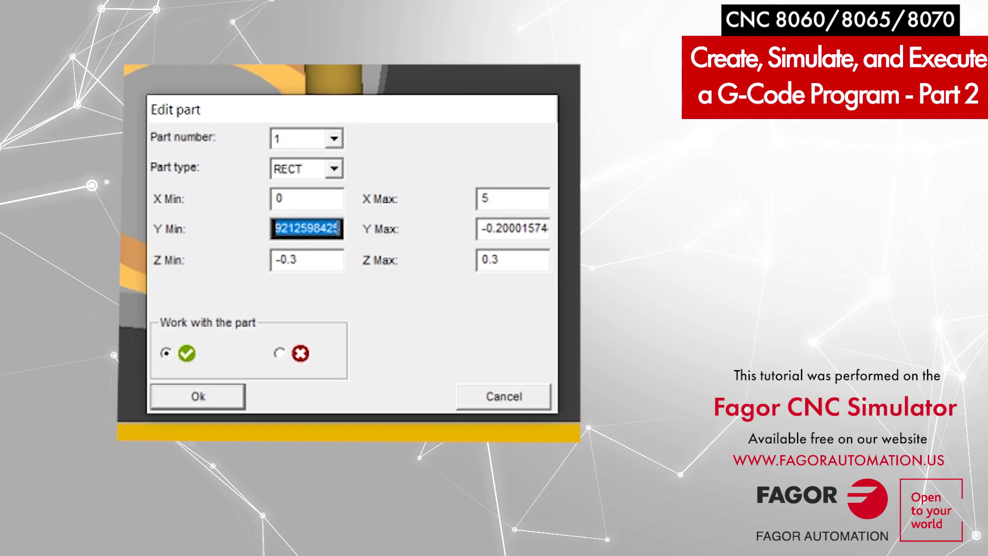
pyautogui.write('-')
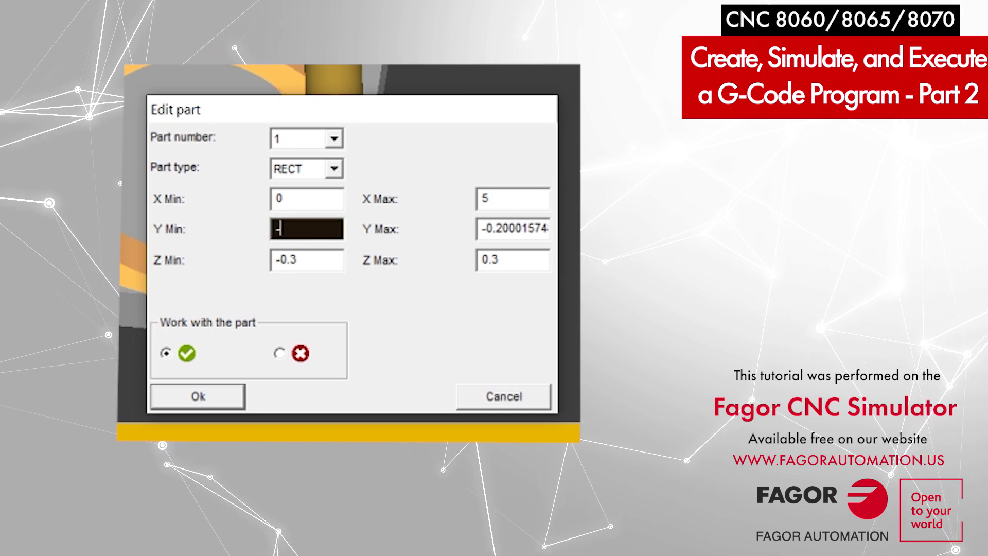
pyautogui.write('4')
pyautogui.press('Tab')
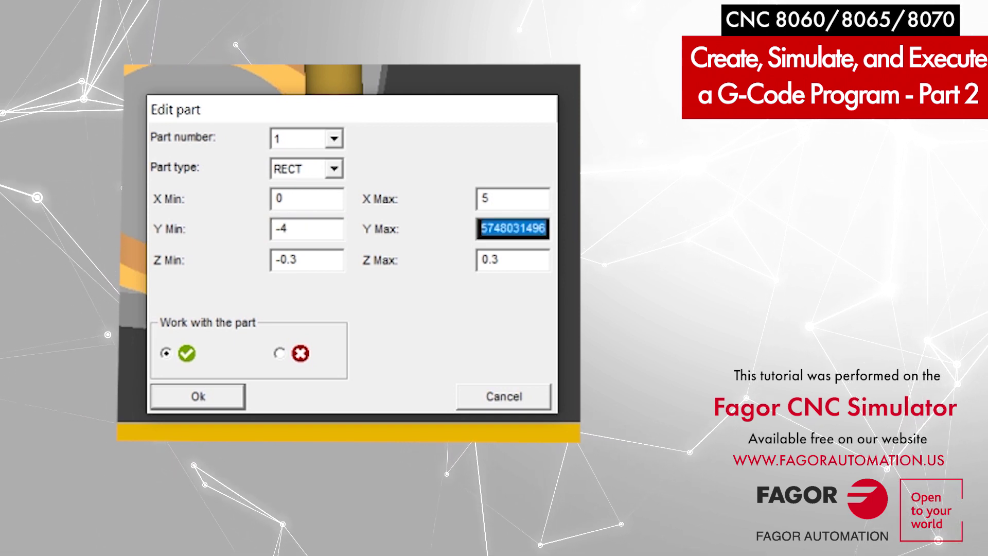
pyautogui.write('0')
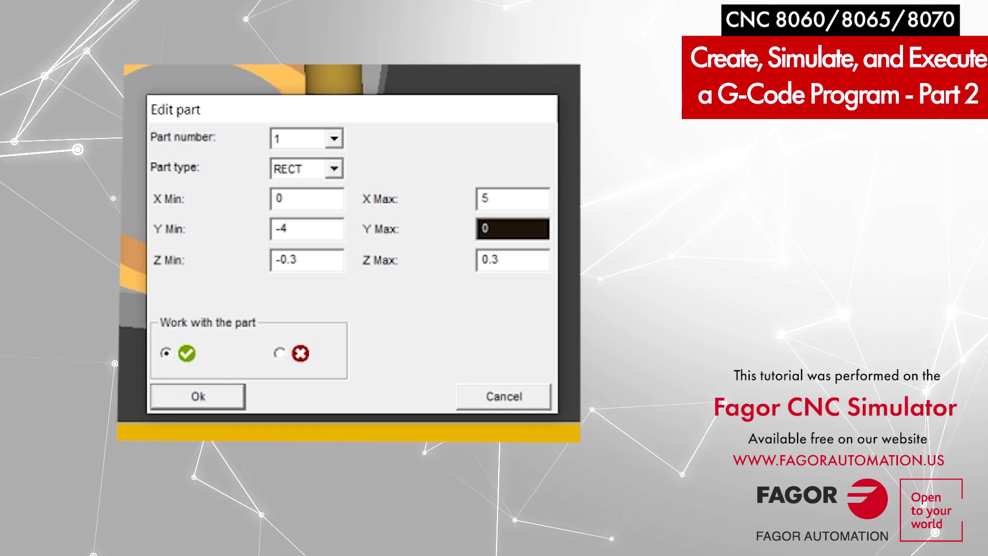
pyautogui.press('Tab')
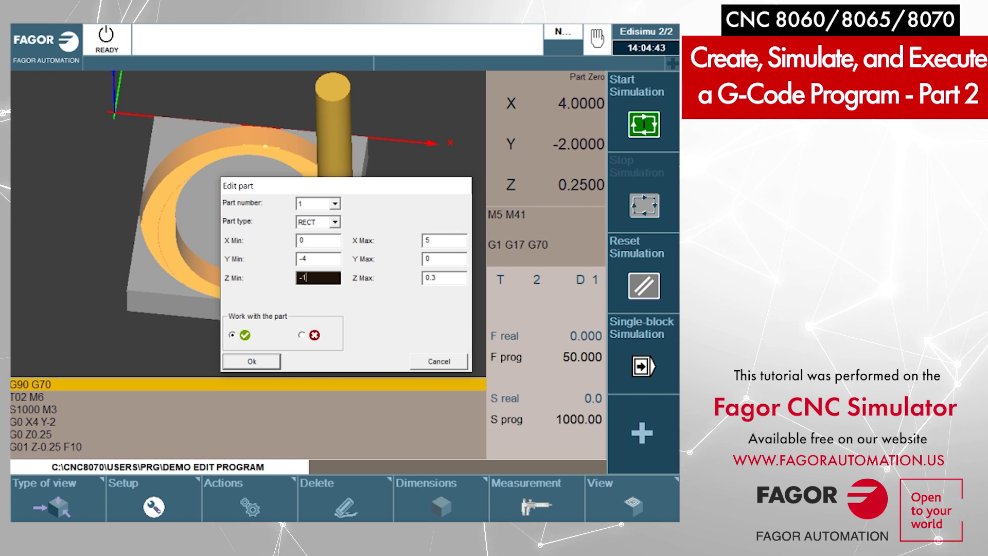
pyautogui.press('Tab')
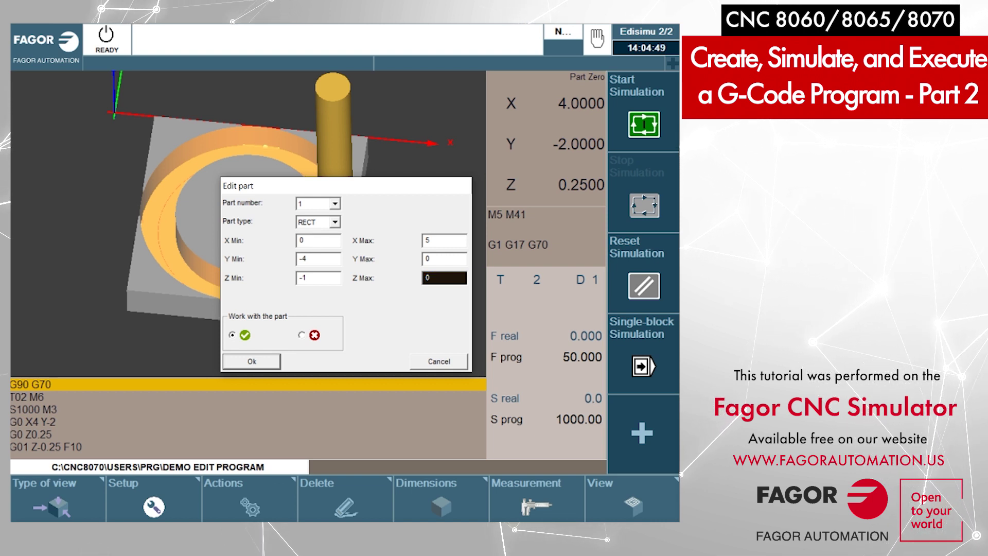
pyautogui.click(247, 362)
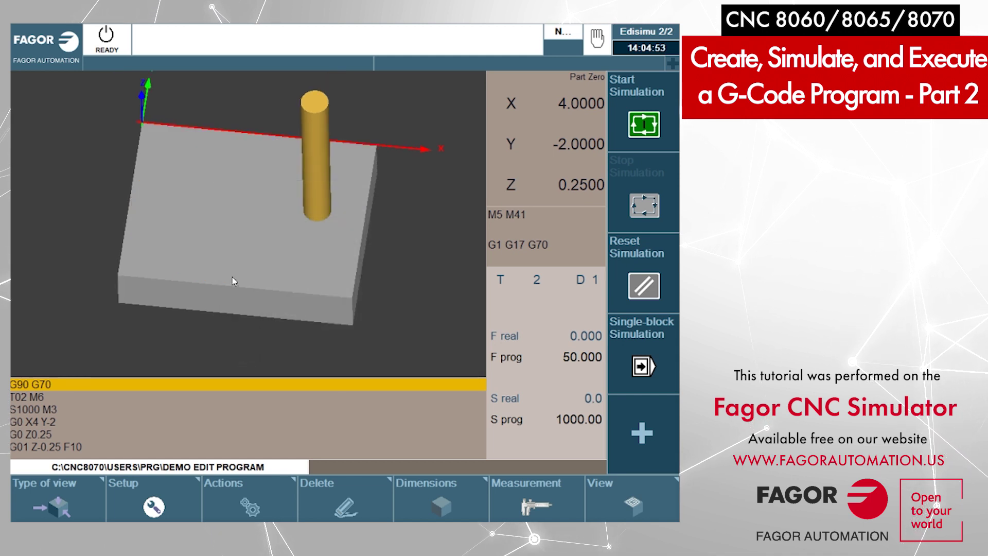
# Run the program on the new rectangular stock and rotate the view to show the front face.
pyautogui.moveTo(233, 288)
pyautogui.mouseDown()
pyautogui.moveTo(239, 303)
pyautogui.moveTo(225, 284)
pyautogui.moveTo(237, 300)
pyautogui.moveTo(234, 283)
pyautogui.moveTo(251, 286)
pyautogui.moveTo(227, 282)
pyautogui.moveTo(227, 298)
pyautogui.moveTo(236, 285)
pyautogui.mouseUp()
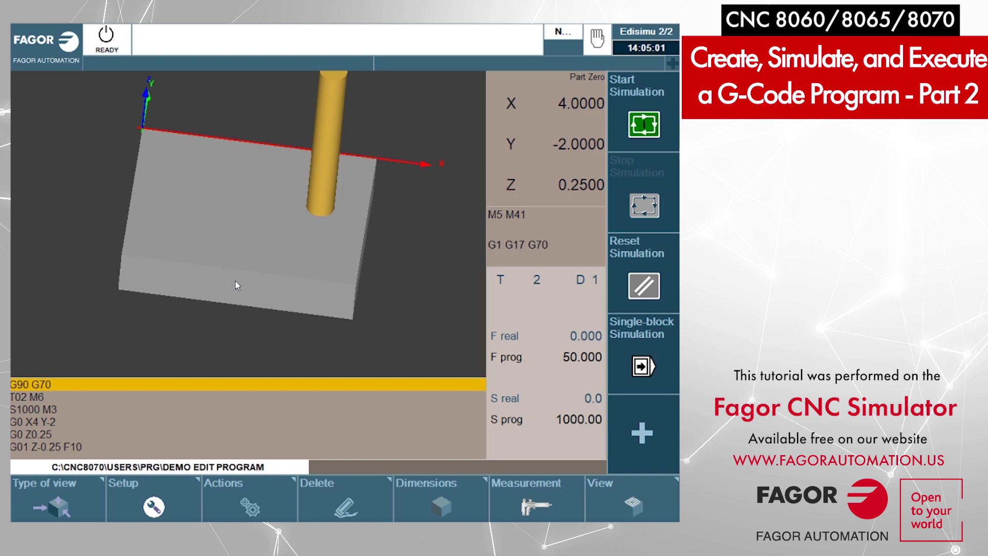
pyautogui.click(643, 111)
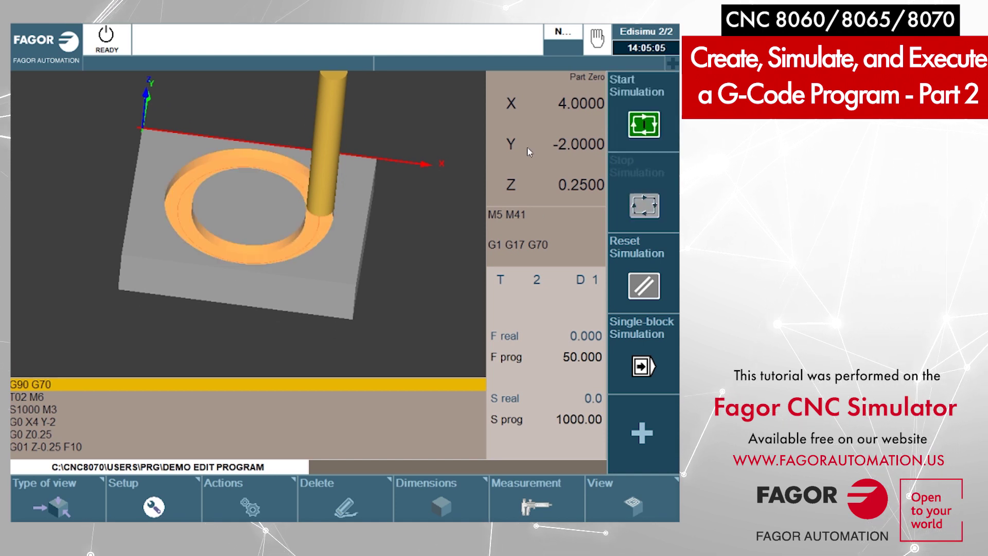
pyautogui.moveTo(160, 256)
pyautogui.mouseDown()
pyautogui.moveTo(169, 274)
pyautogui.moveTo(154, 273)
pyautogui.moveTo(152, 242)
pyautogui.moveTo(162, 258)
pyautogui.mouseUp()
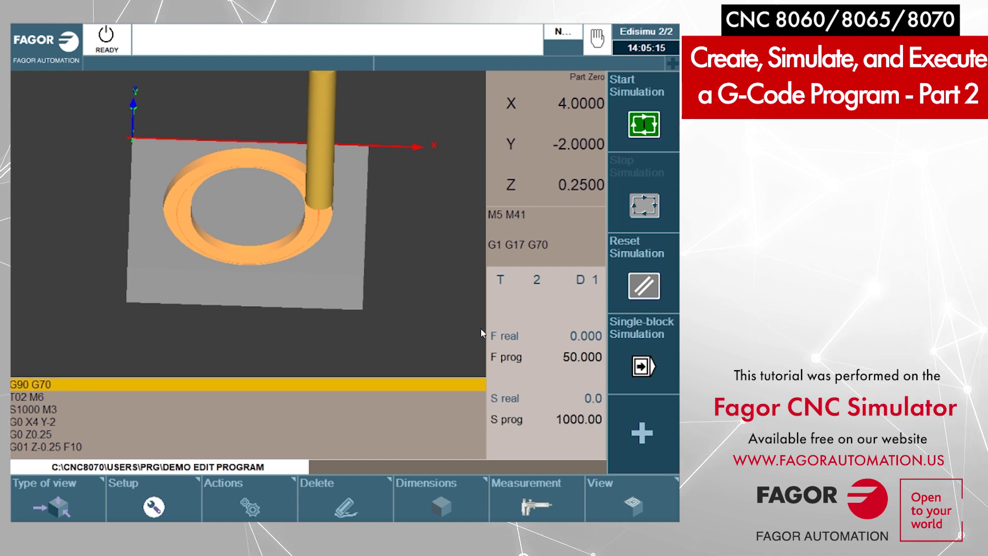
# Enable single-block simulation, delete the previous toolpath, and start the block-by-block run.
pyautogui.click(641, 333)
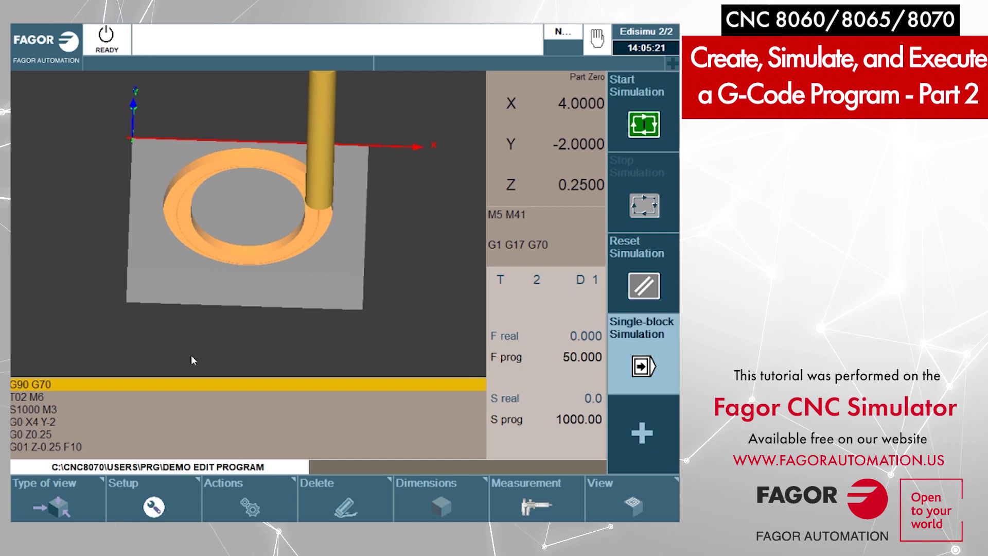
pyautogui.click(351, 495)
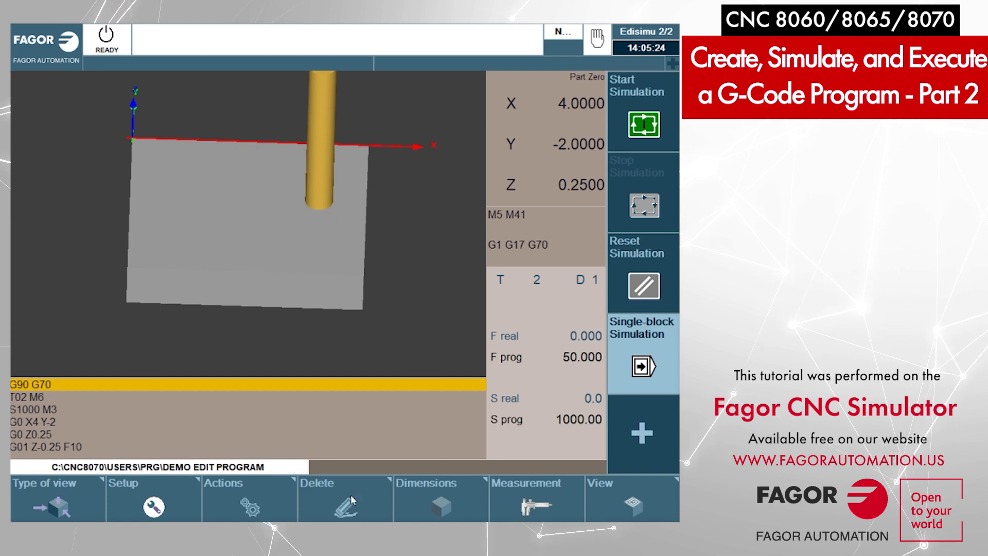
pyautogui.click(647, 94)
# Step through the tool change, spindle start, rapid to X4 Y-2, approach to Z0.25, and plunge to Z-0.25.
pyautogui.click(647, 92)
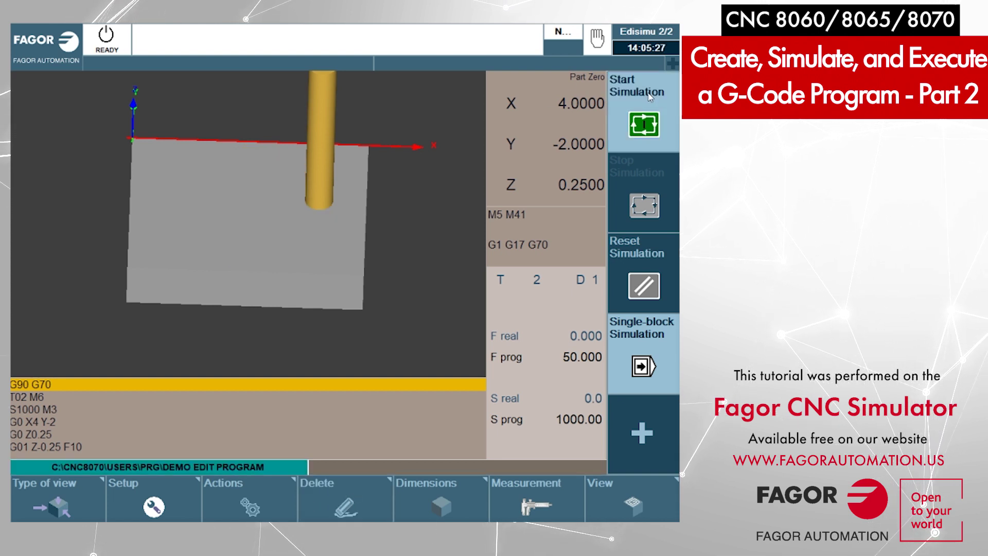
pyautogui.click(647, 92)
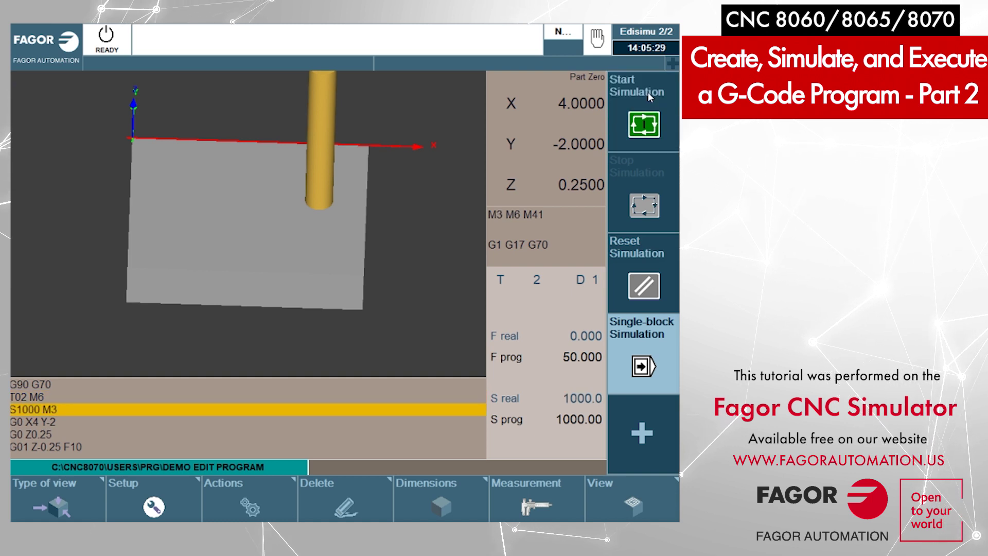
pyautogui.click(648, 91)
pyautogui.click(648, 92)
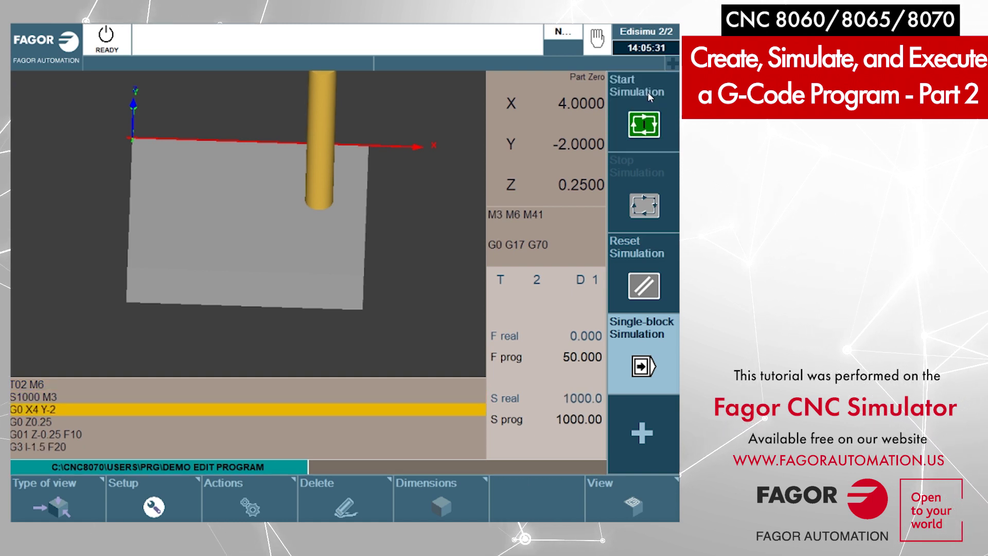
pyautogui.click(648, 91)
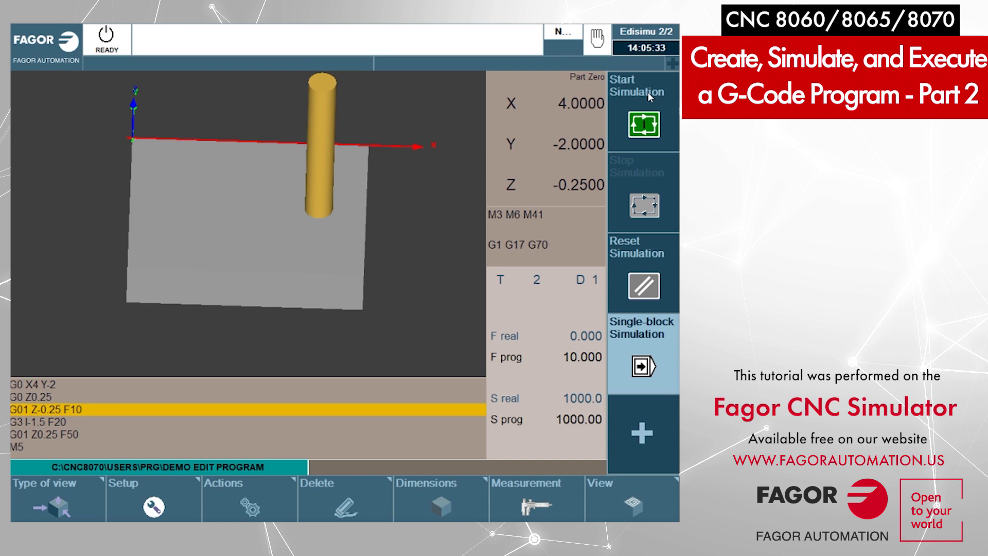
# Step through the full-circle cut, retract, and spindle stop, then disable single-block and rerun the program.
pyautogui.click(647, 92)
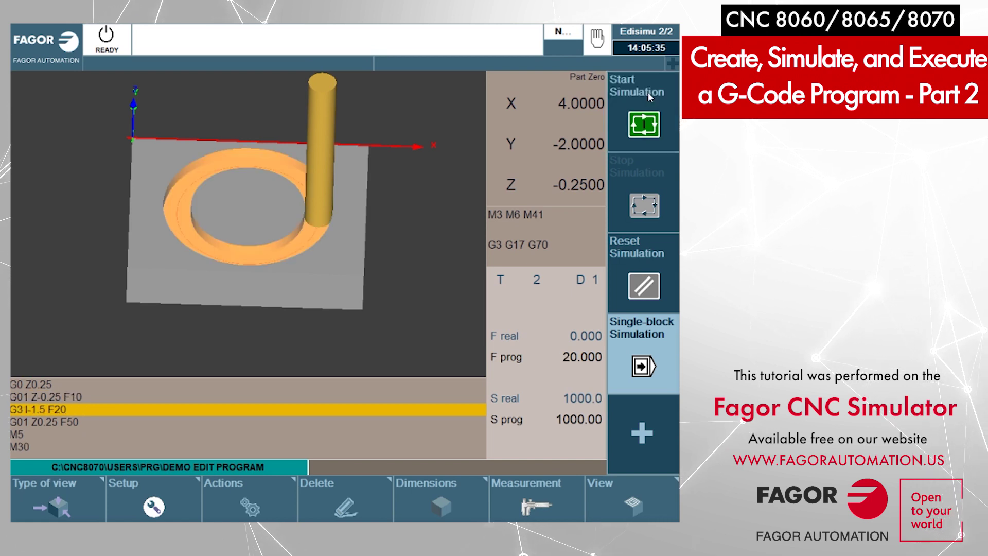
pyautogui.click(647, 92)
pyautogui.click(647, 91)
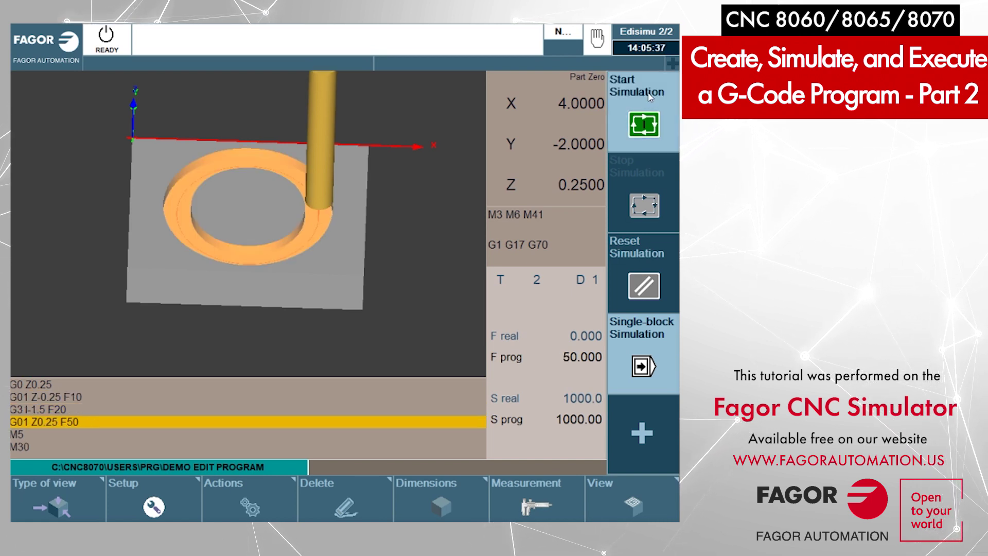
pyautogui.click(648, 91)
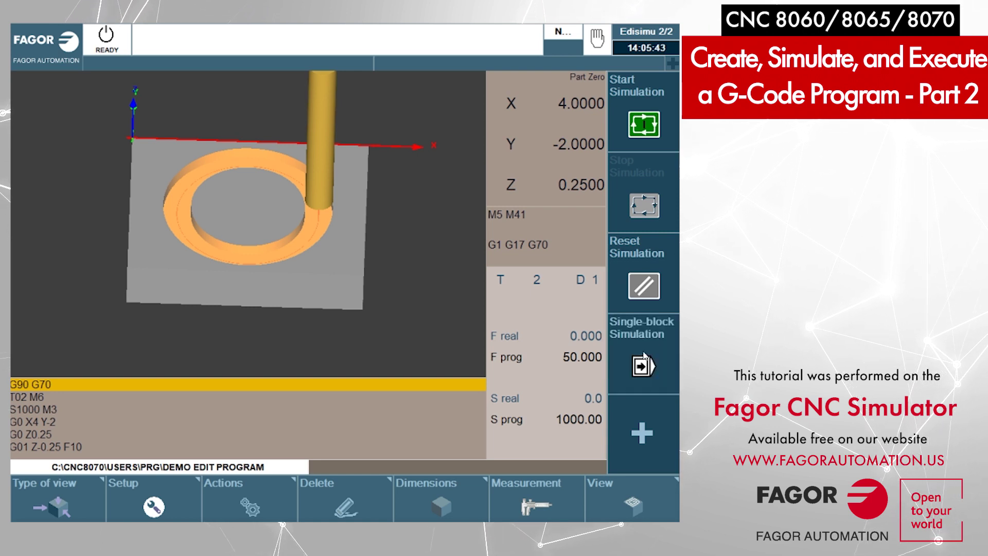
pyautogui.click(644, 354)
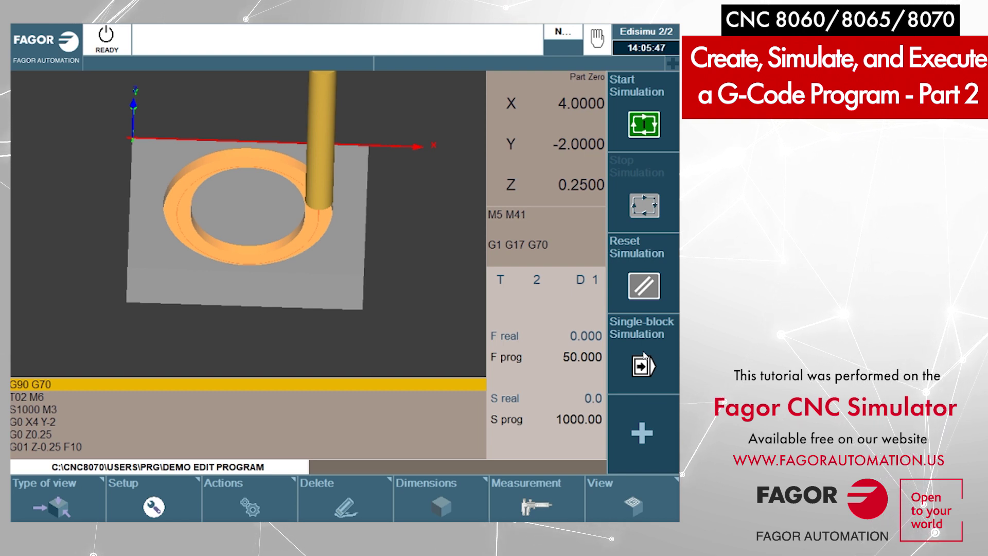
pyautogui.click(639, 125)
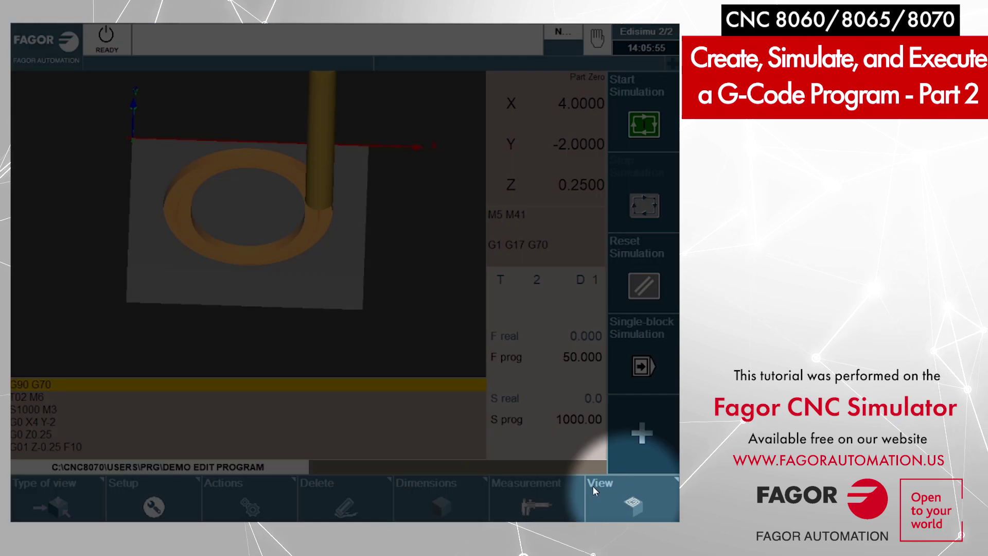
# Lower the simulation speed to 15 and rerun the program to cut the groove.
pyautogui.click(621, 500)
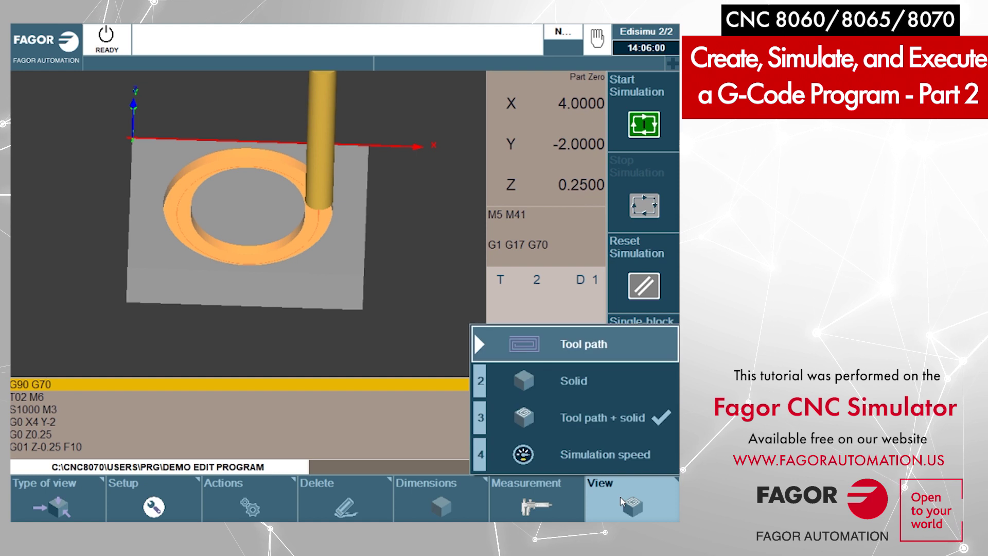
pyautogui.click(631, 454)
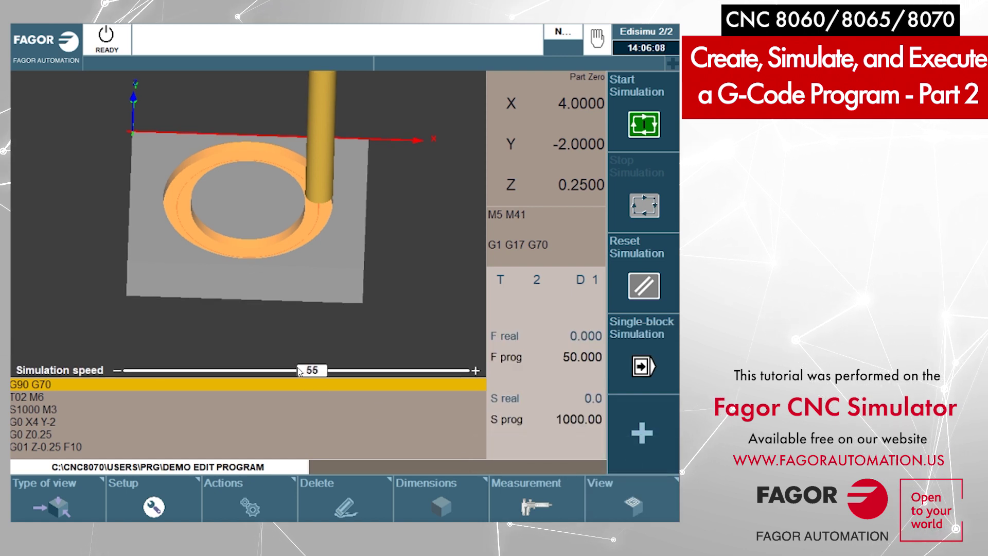
pyautogui.moveTo(299, 371); pyautogui.dragTo(174, 376)
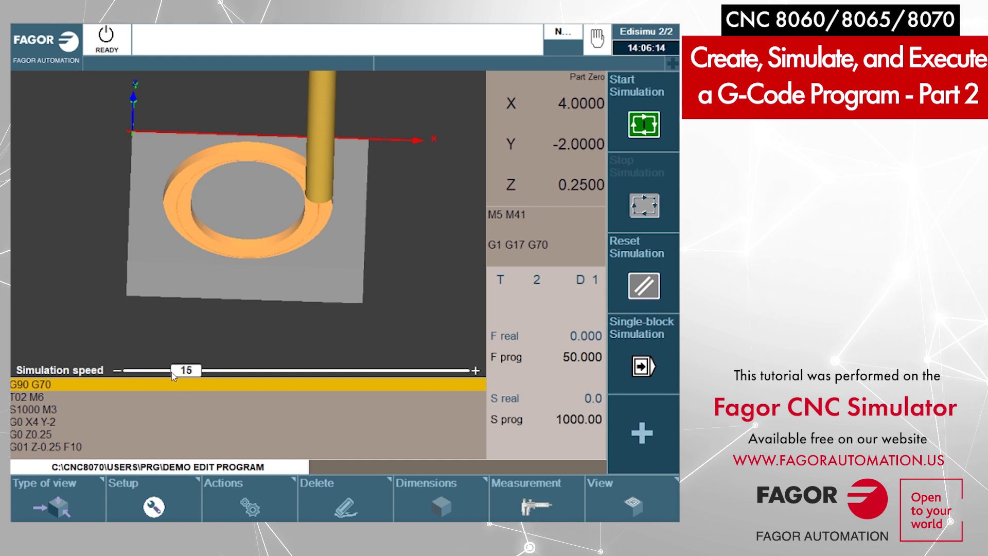
pyautogui.click(662, 92)
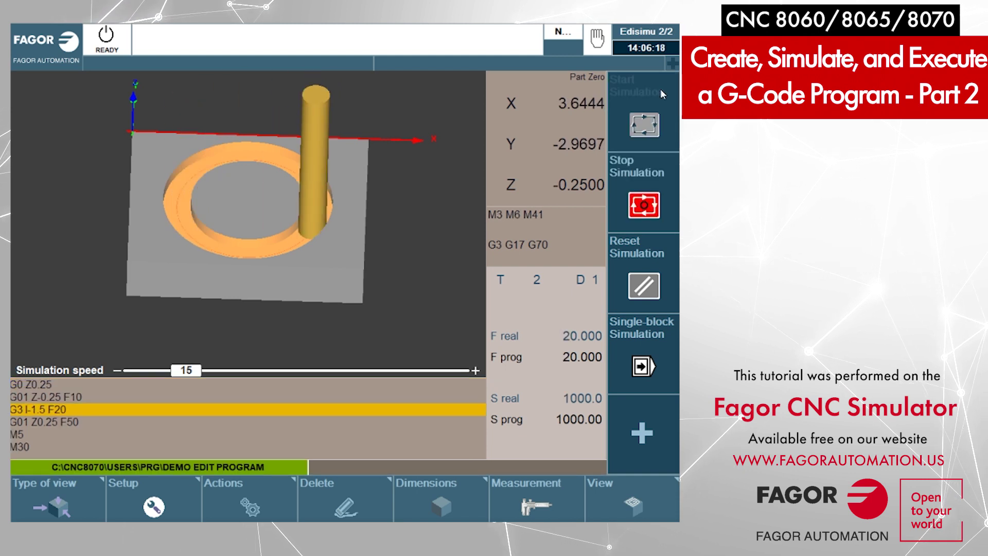